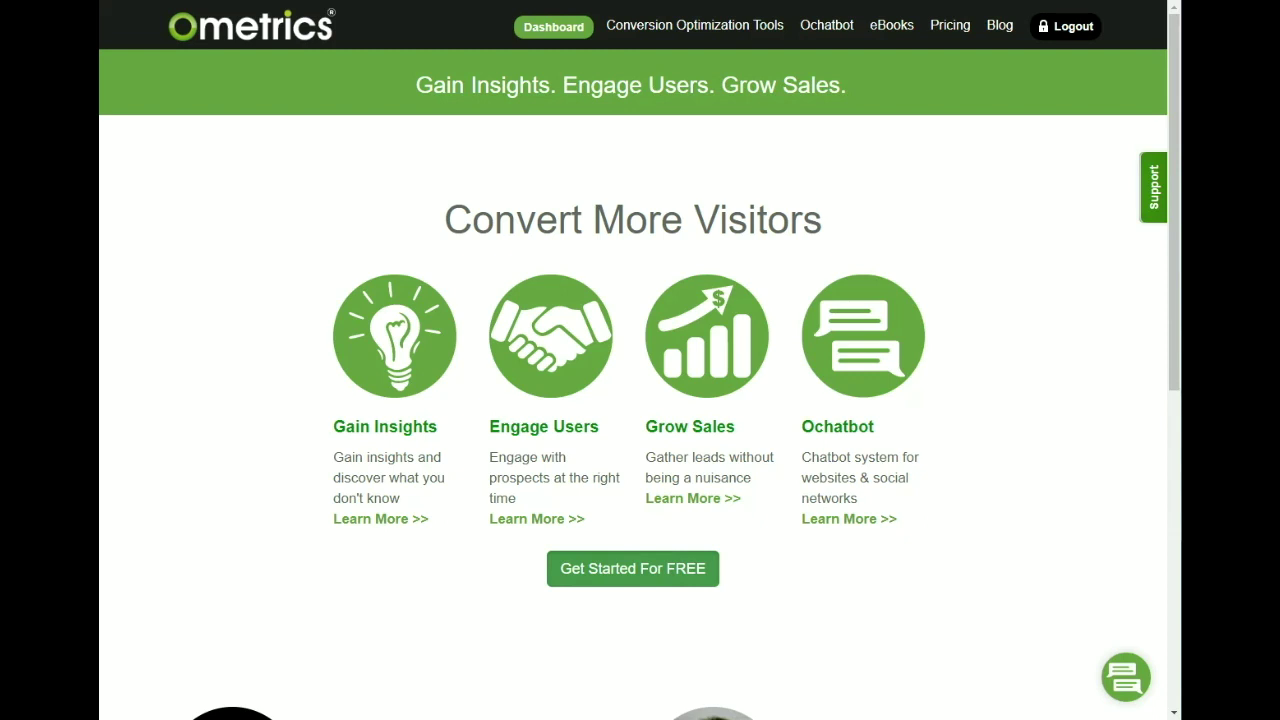
- Open the Conversion Optimization Tools page and review the descriptions from Ochatbot through Offer Sliders & Tabs
left_click(719, 22)
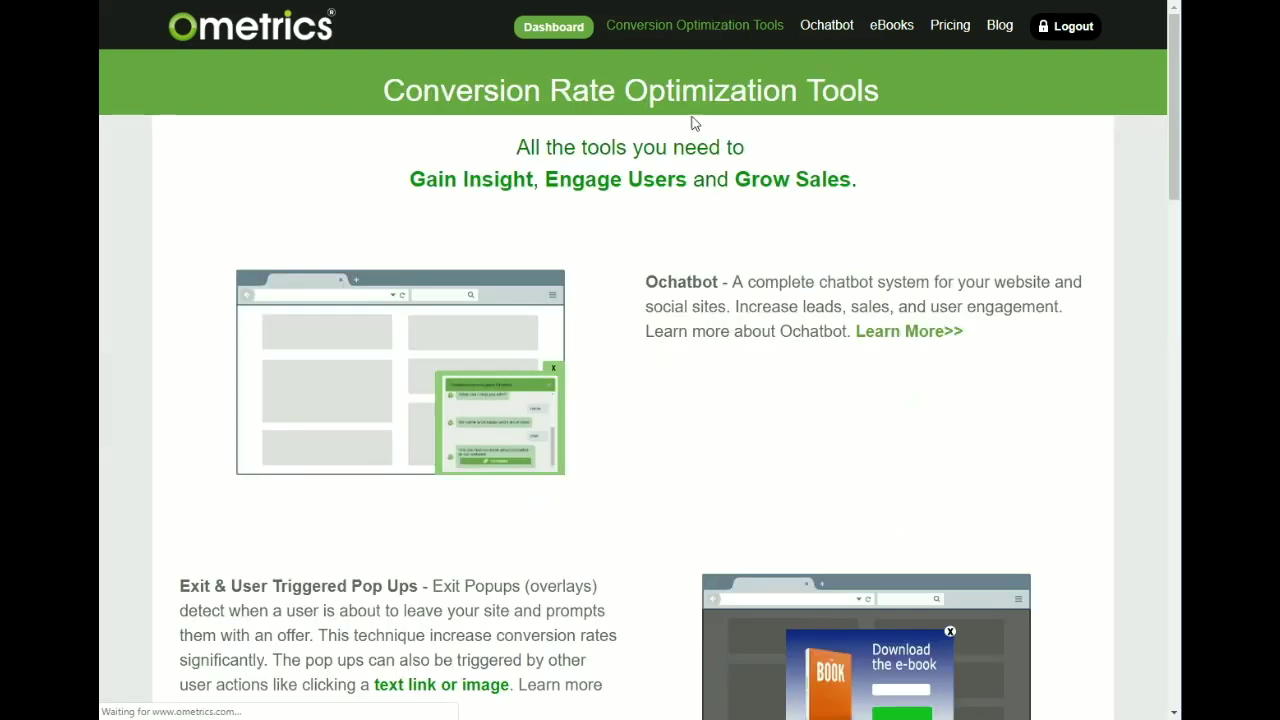
scroll(624, 428, "down", 1)
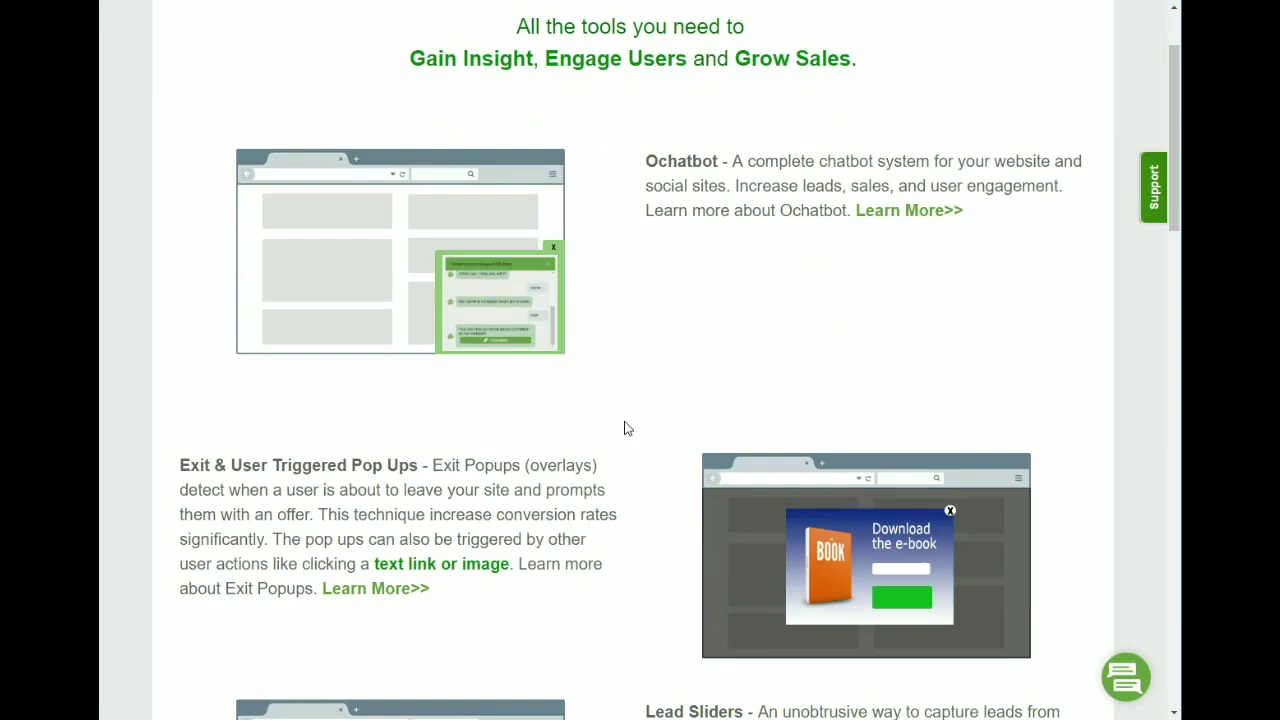
scroll(624, 428, "down", 2)
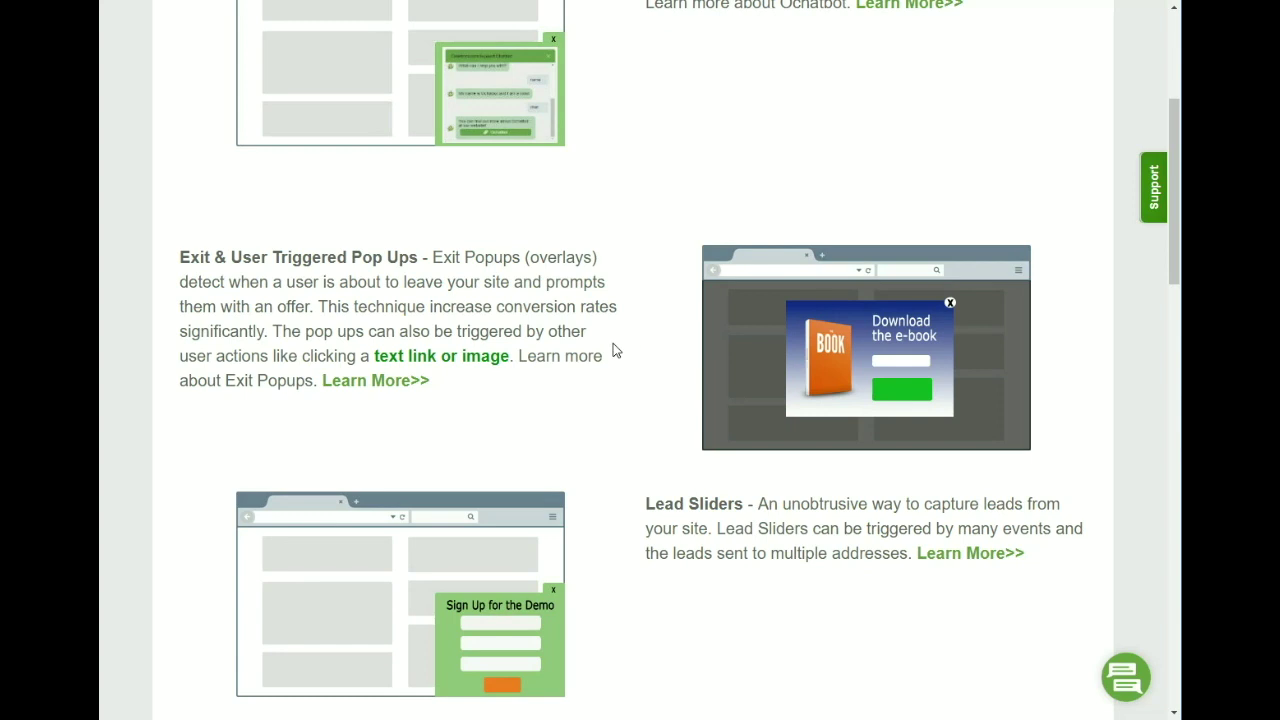
scroll(613, 343, "down", 3)
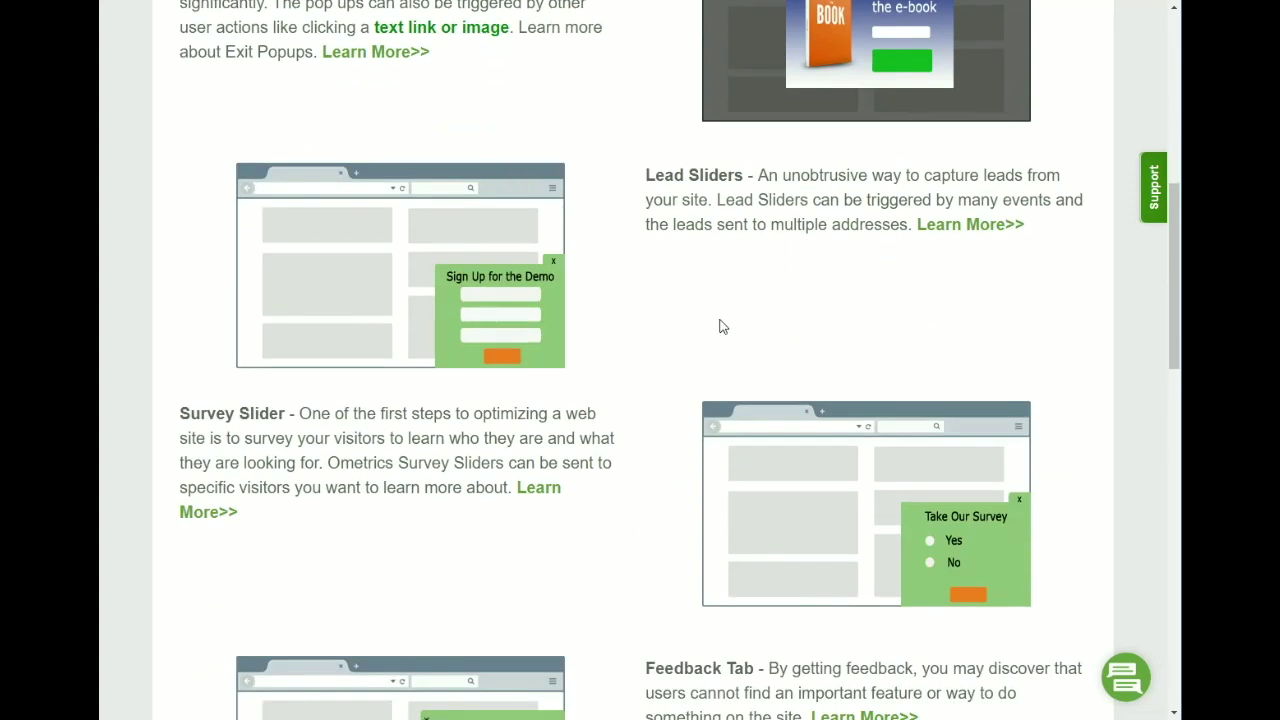
scroll(566, 289, "down", 2)
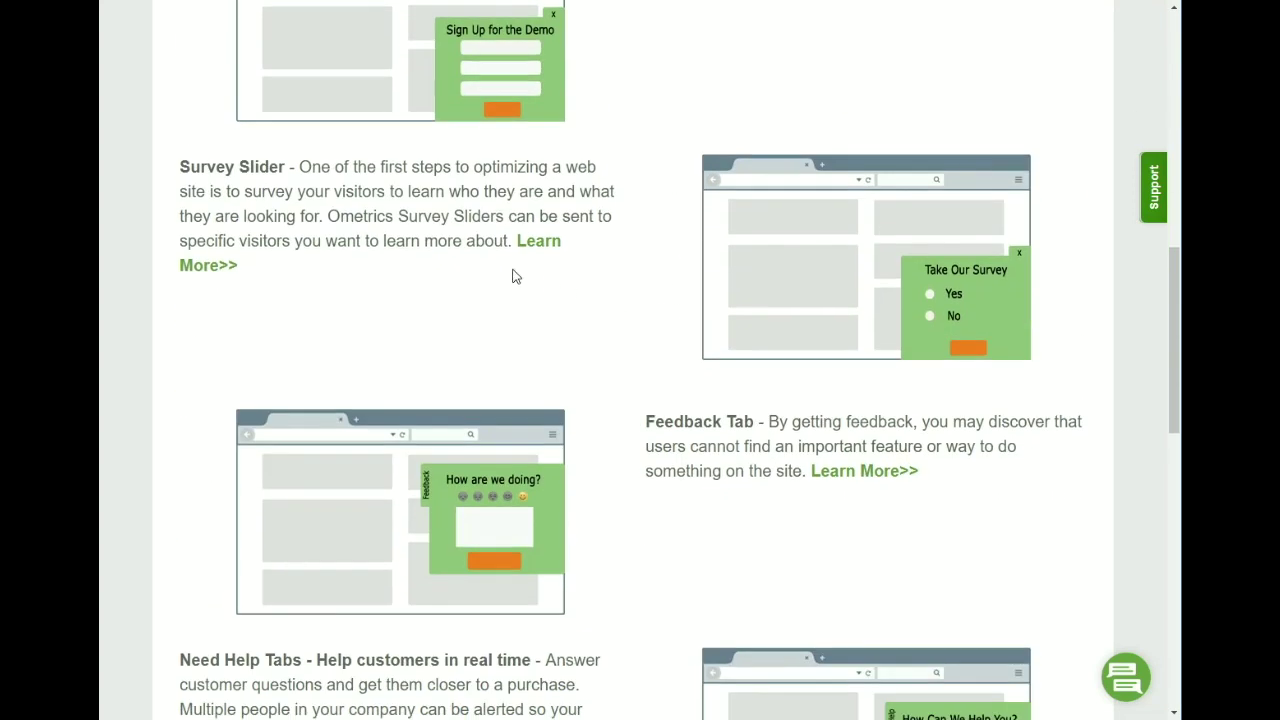
scroll(838, 318, "down", 2)
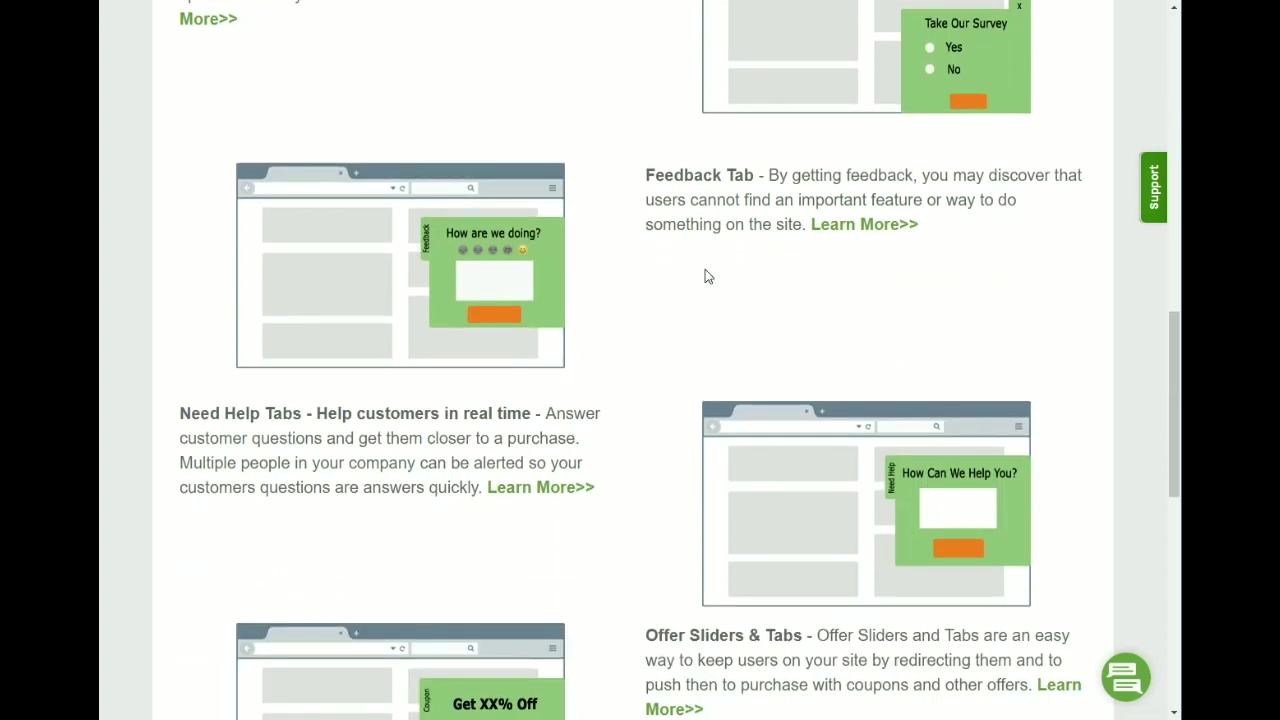
scroll(819, 290, "down", 2)
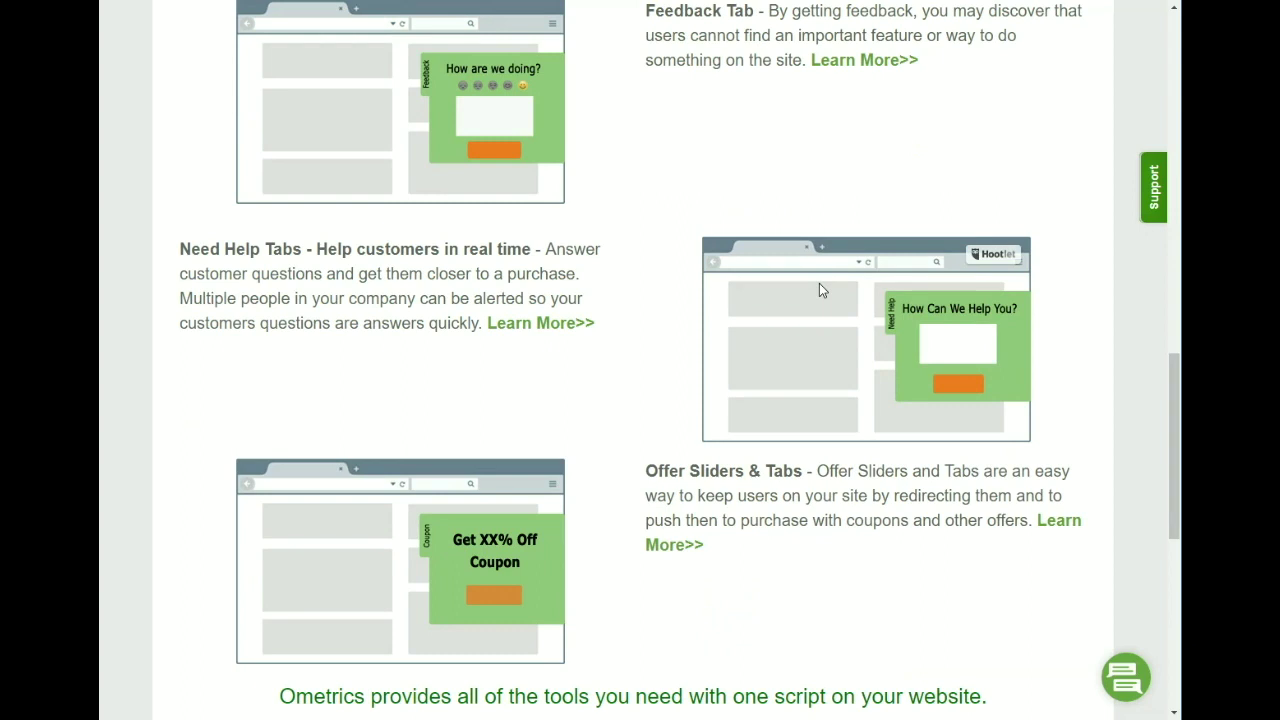
scroll(689, 354, "down", 3)
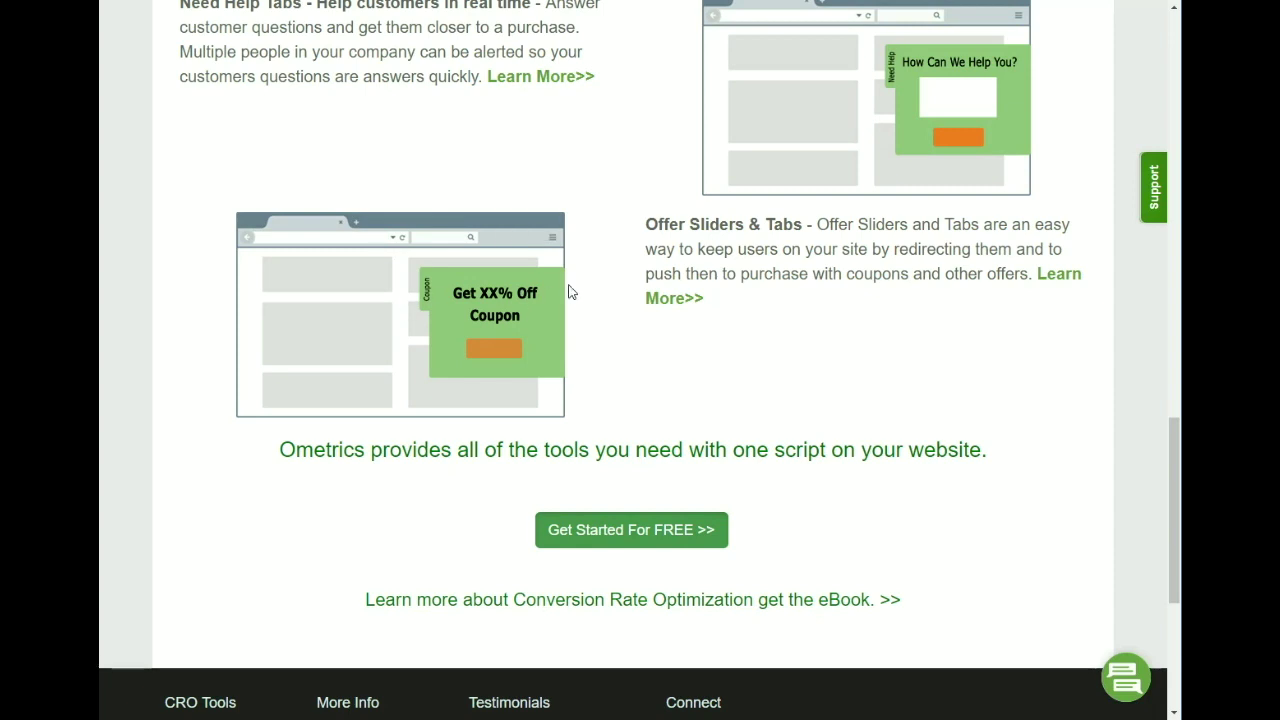
scroll(611, 277, "up", 15)
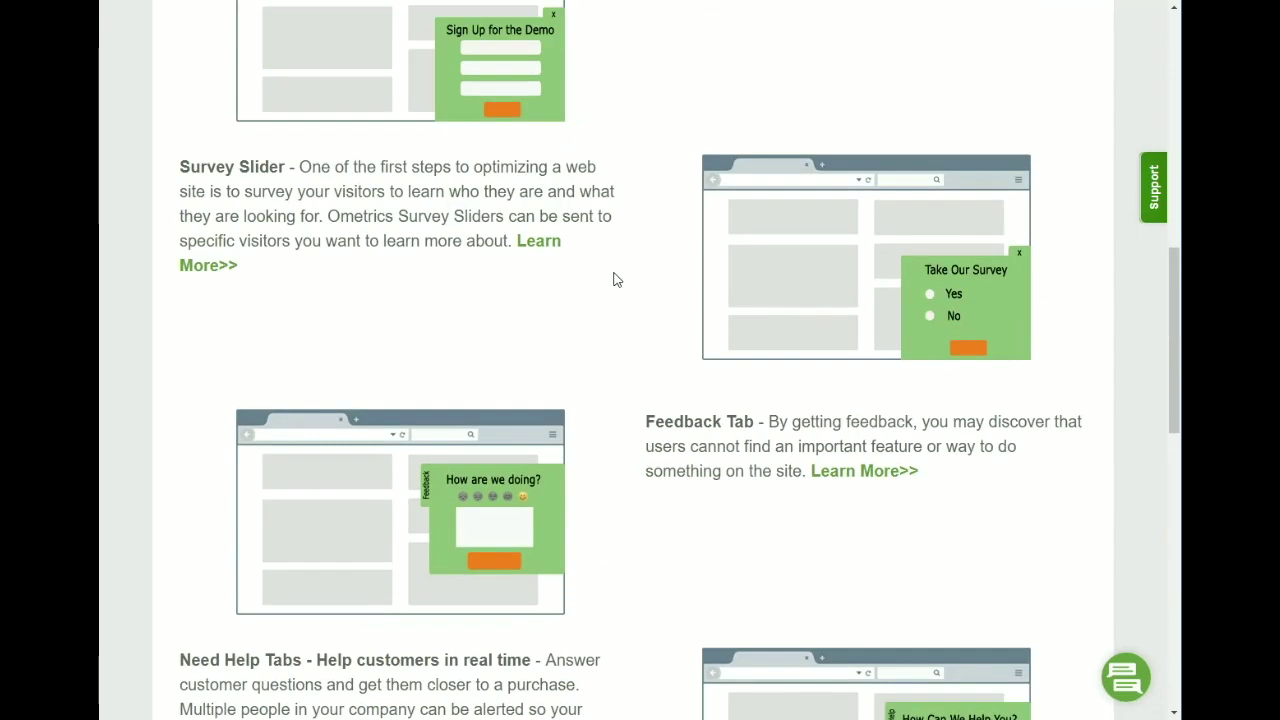
- Open the account dashboard and check which domains are available in the domain list
left_click(563, 30)
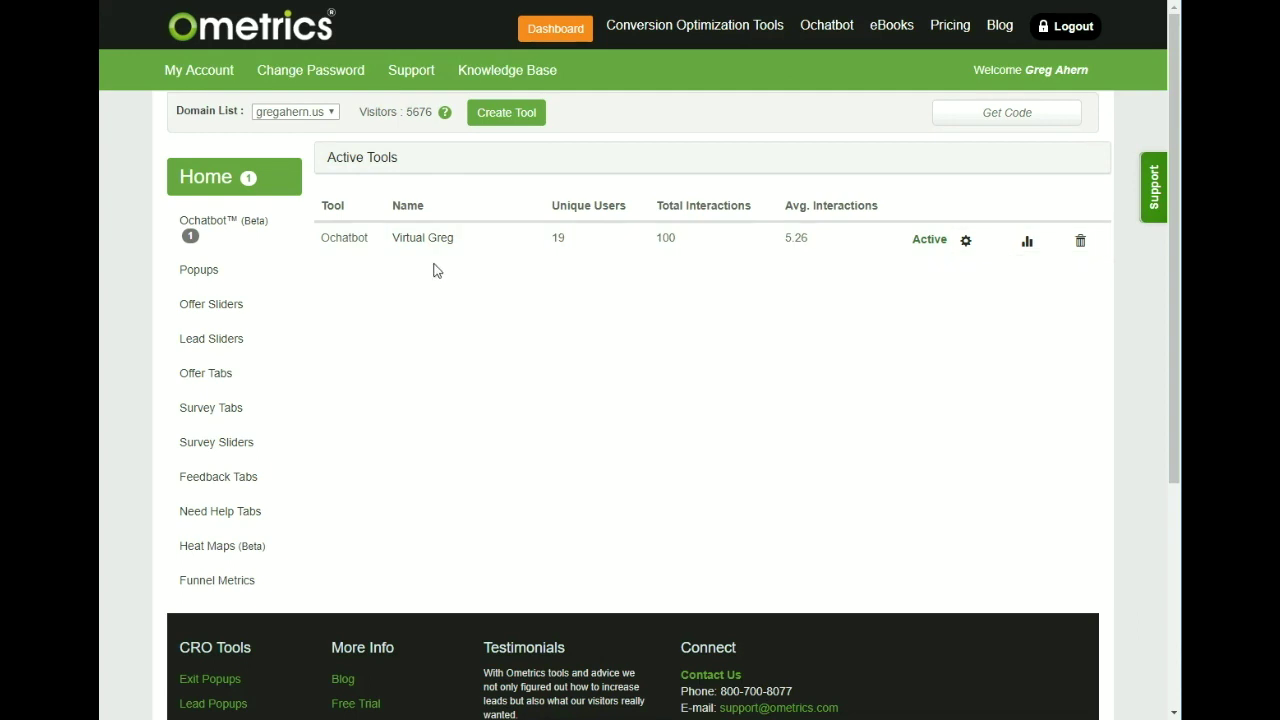
left_click(332, 113)
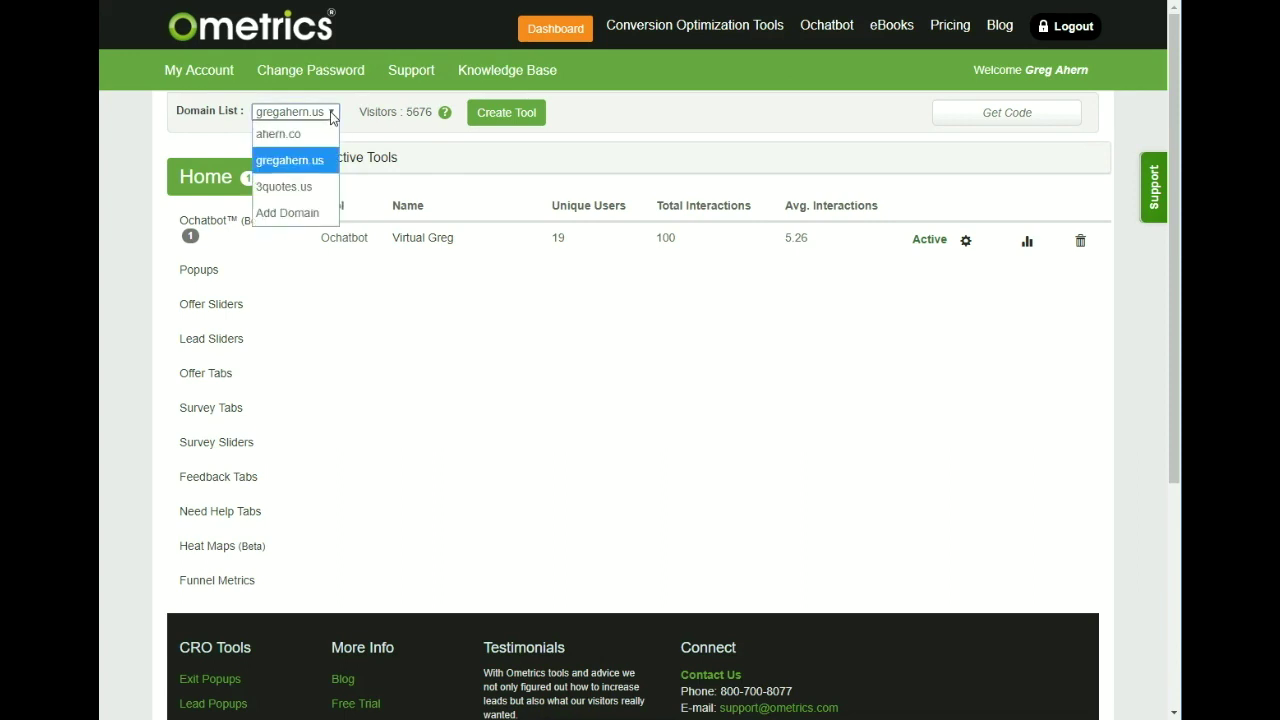
left_click(745, 107)
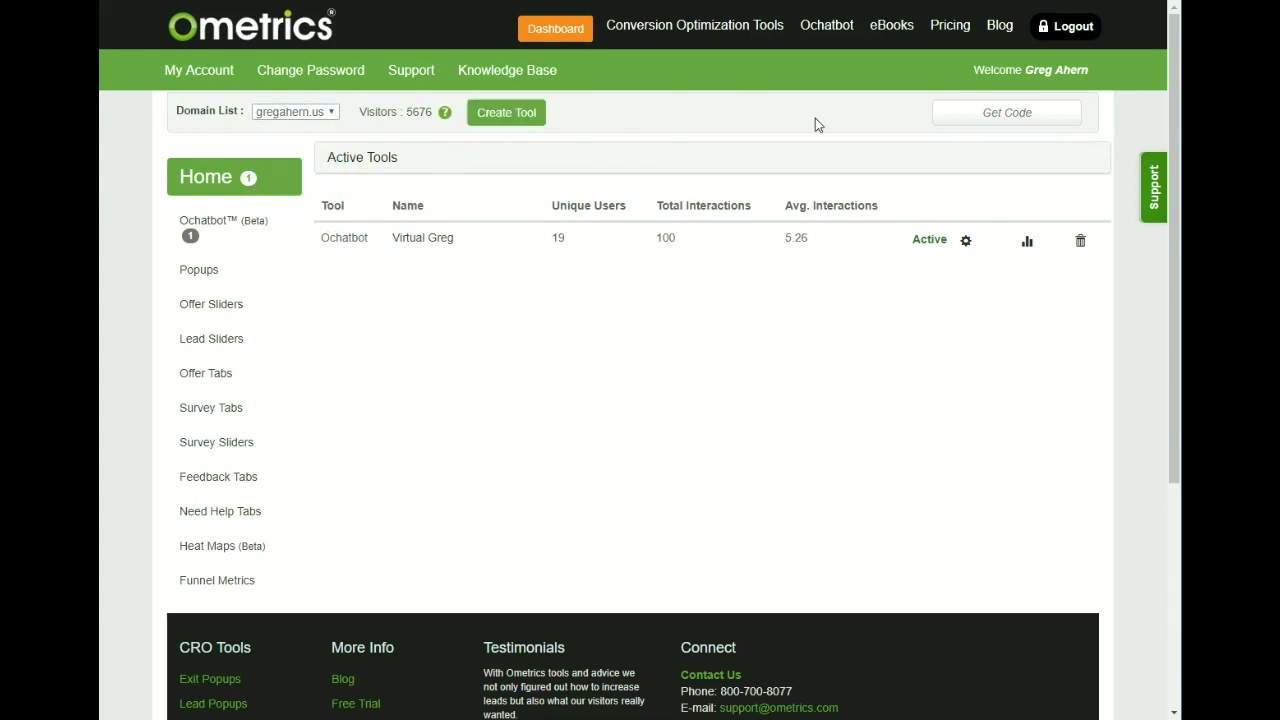
- Display the Ometrics embed script for the current domain, examine where it belongs in the page head, and close it
left_click(1013, 115)
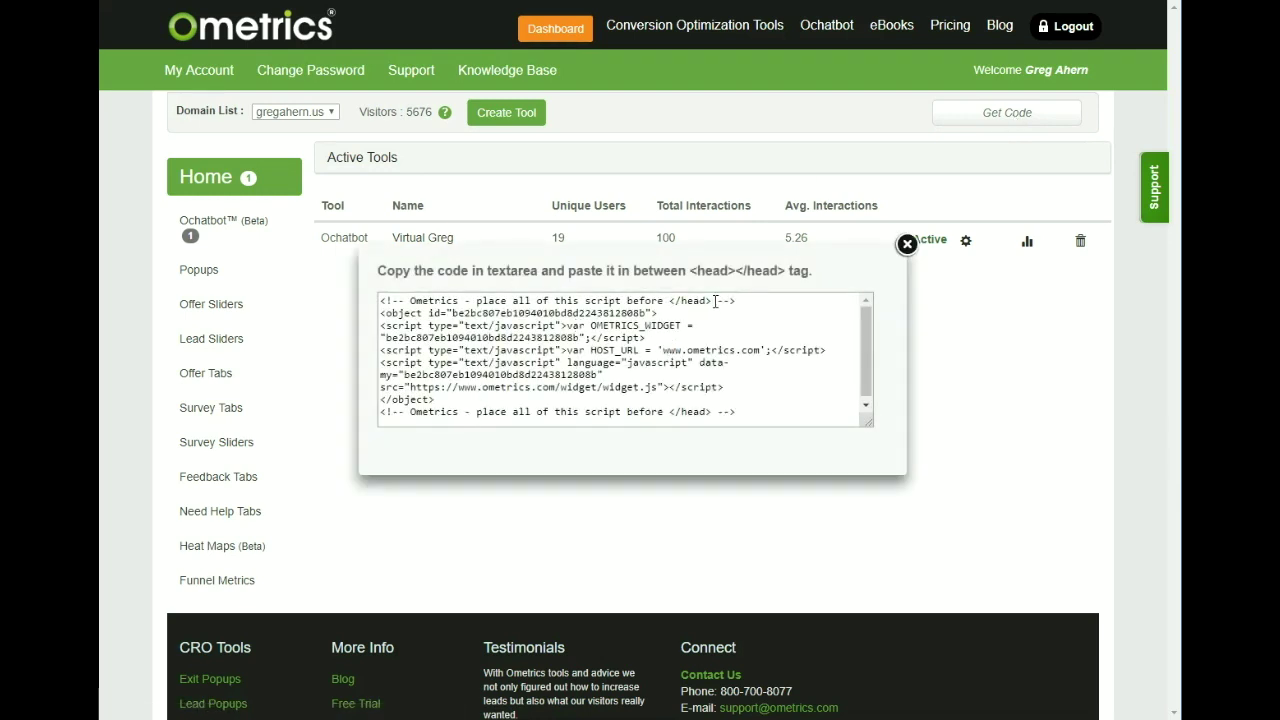
left_click_drag(715, 300, 664, 301)
left_click(760, 316)
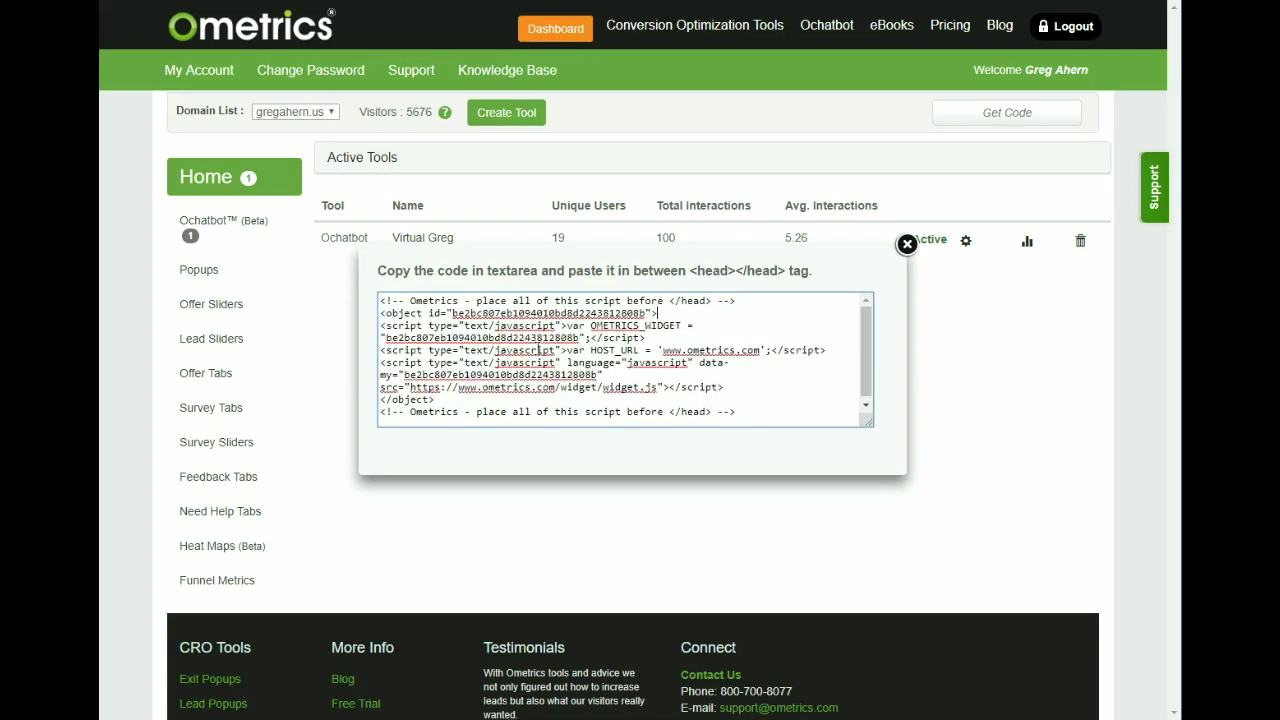
left_click(906, 245)
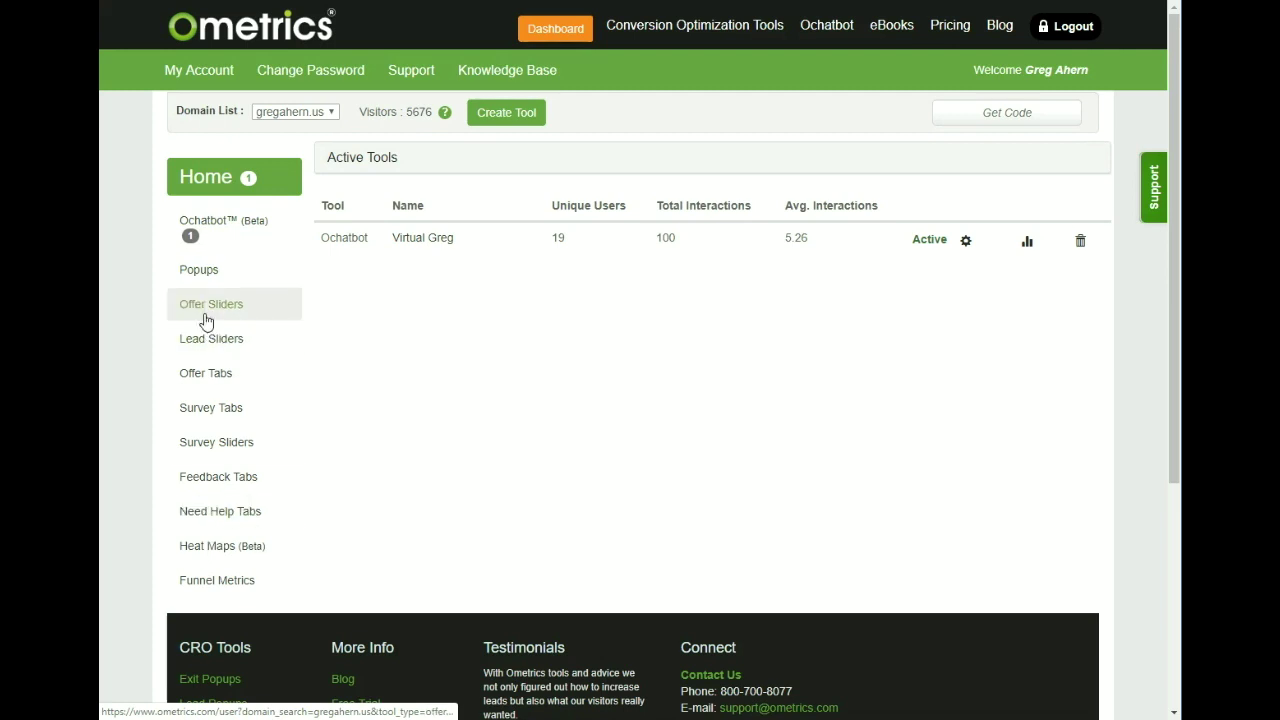
- Create a new Popup tool named "test" for the current domain and continue to its editor
left_click(195, 272)
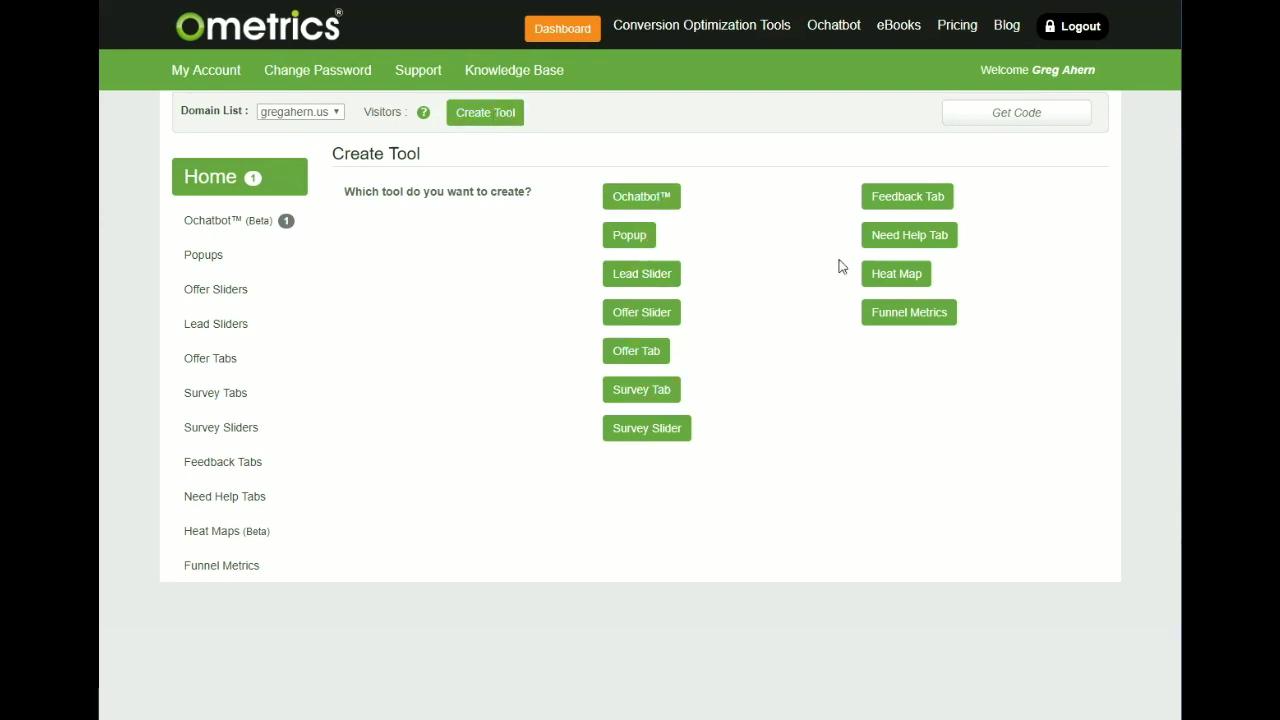
left_click(613, 246)
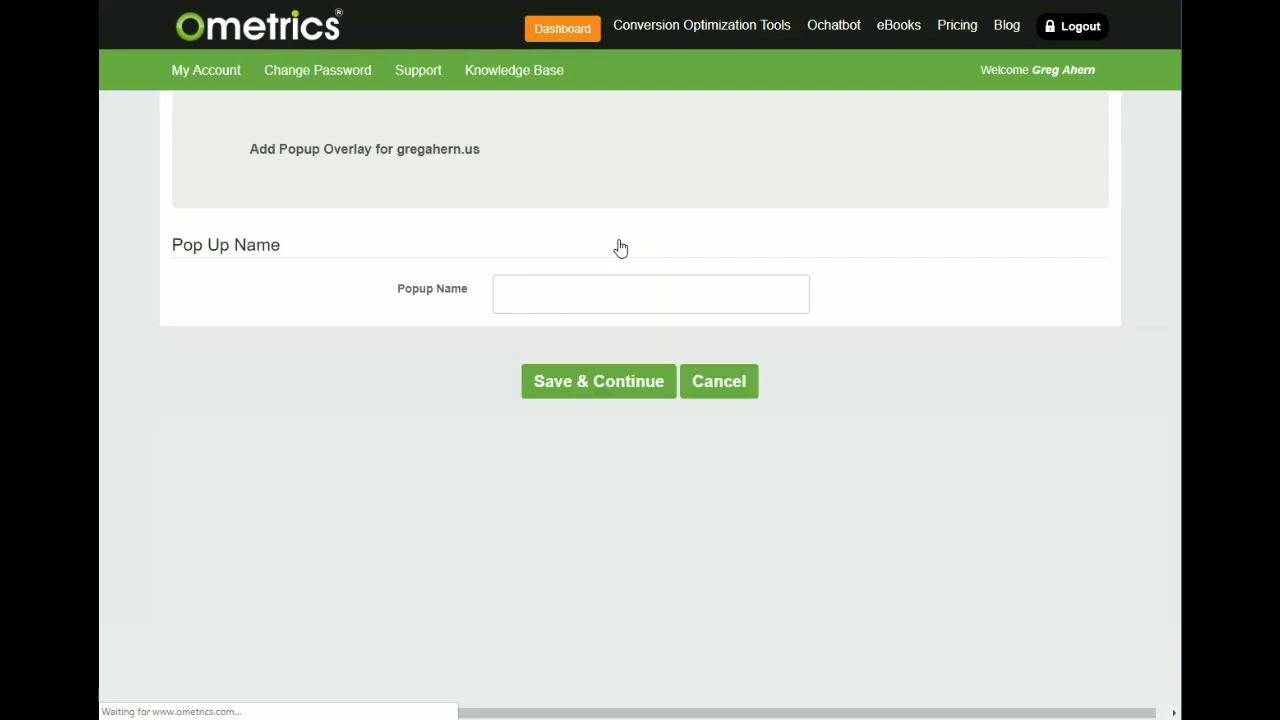
left_click(552, 297)
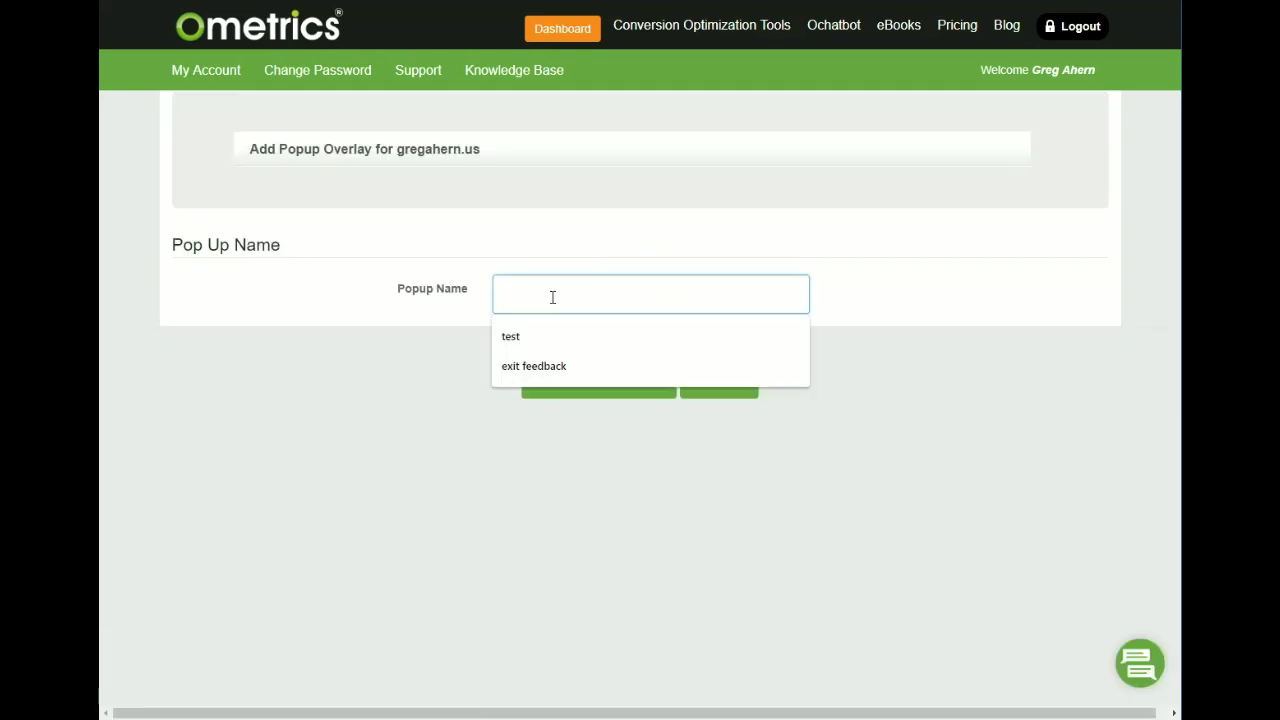
left_click(520, 340)
left_click(628, 395)
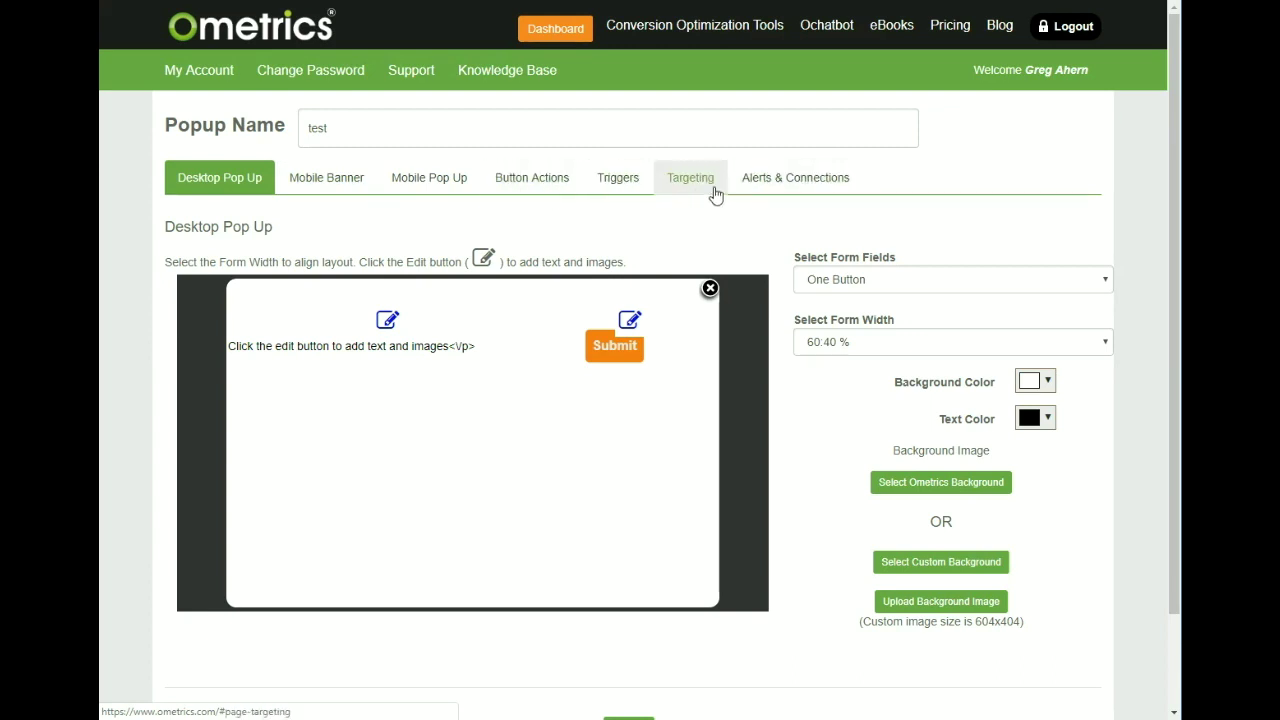
- Review the test popup's Alerts & Connections, Targeting and Triggers settings, and return to its Desktop Pop Up design
left_click(789, 184)
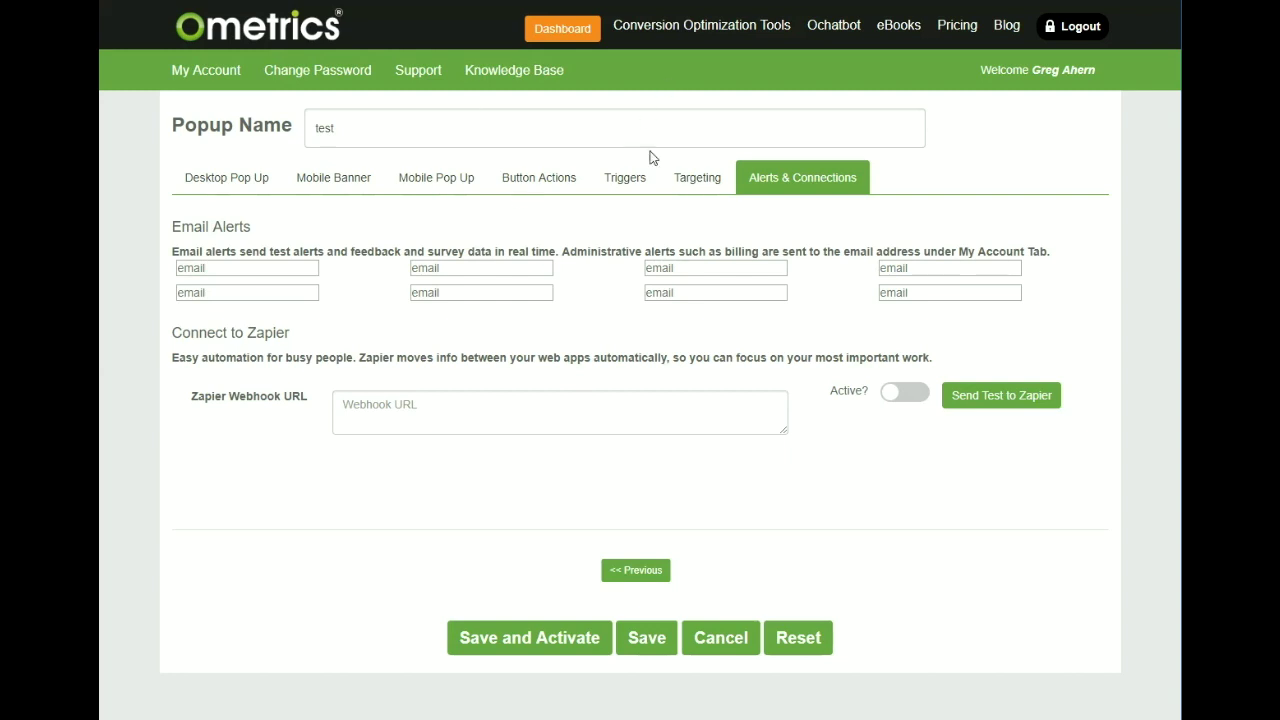
left_click(698, 178)
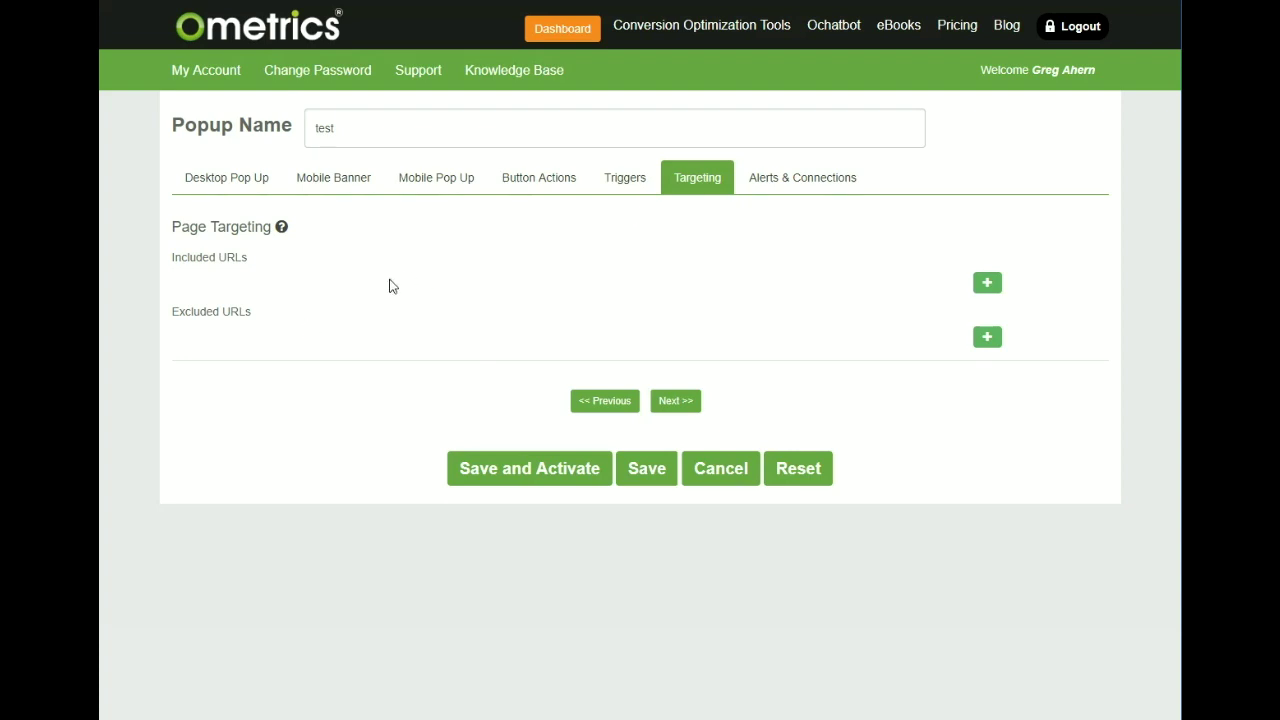
left_click(637, 189)
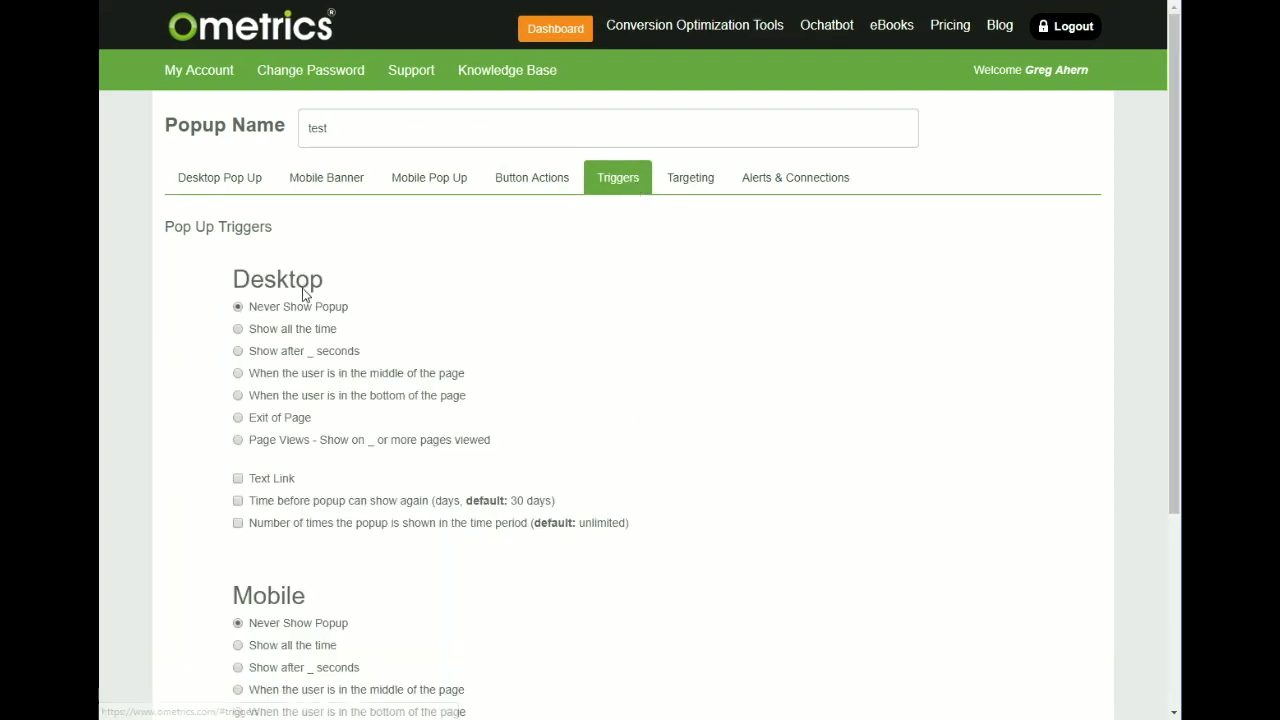
scroll(316, 303, "down", 3)
scroll(316, 303, "up", 1)
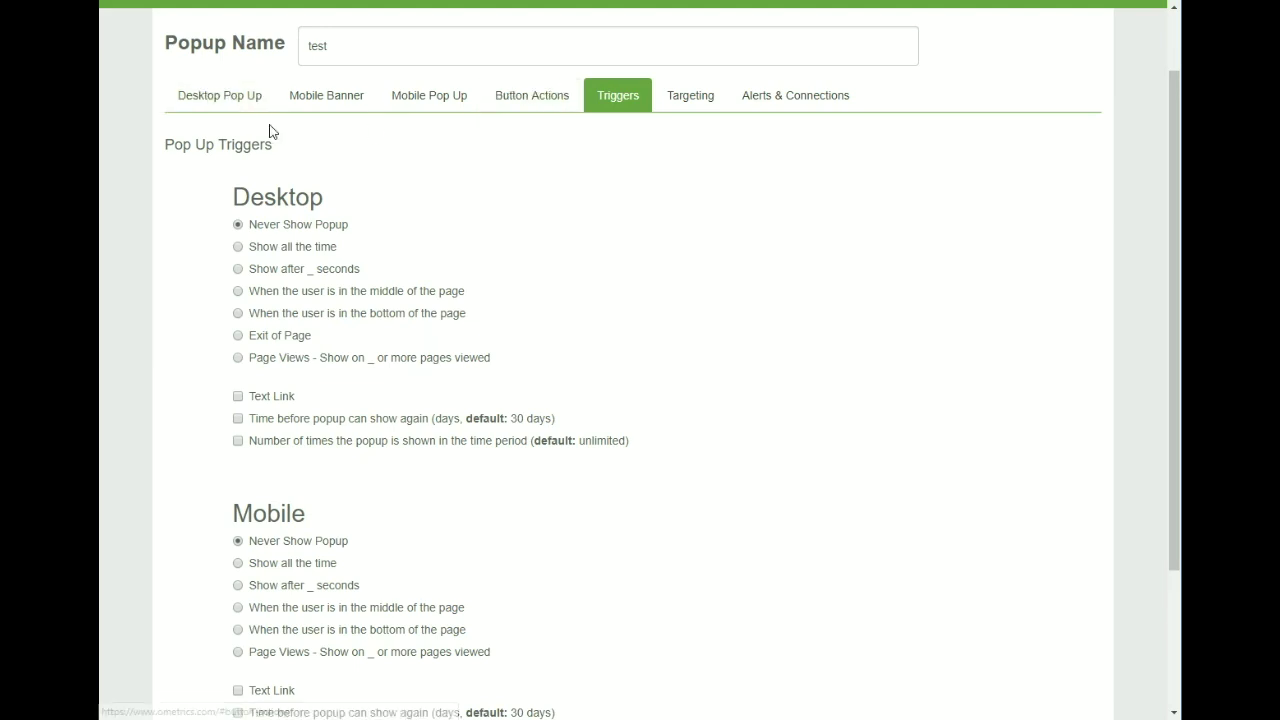
left_click(213, 109)
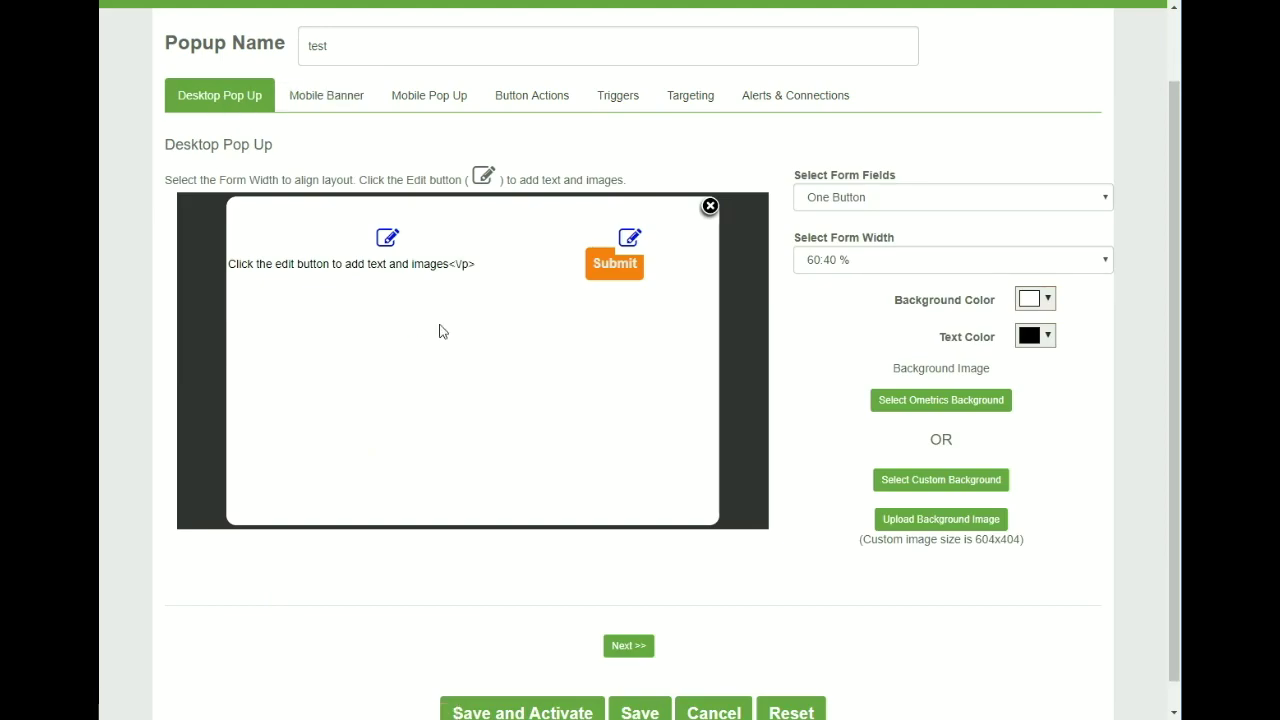
scroll(682, 161, "up", 2)
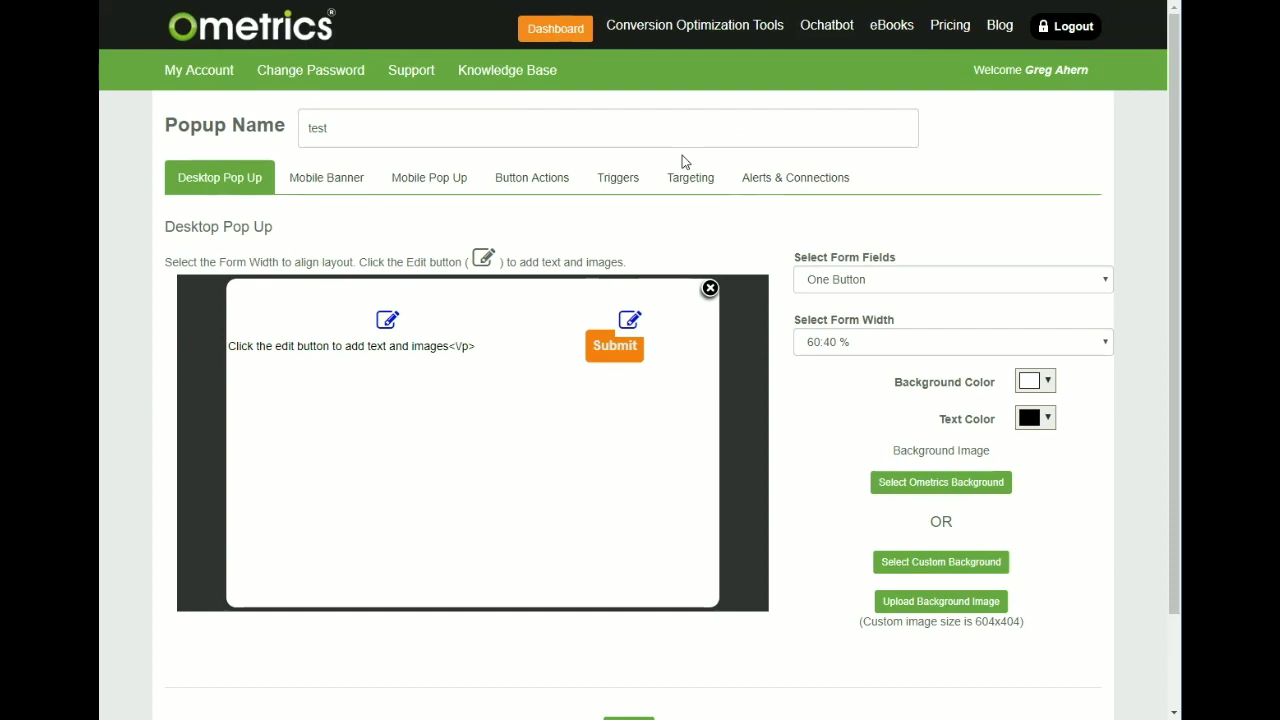
- Leave the popup editor, open the active Ochatbot's Lead Forms & Surveys, and review the "contact" lead form through its Zapier connection
left_click(555, 28)
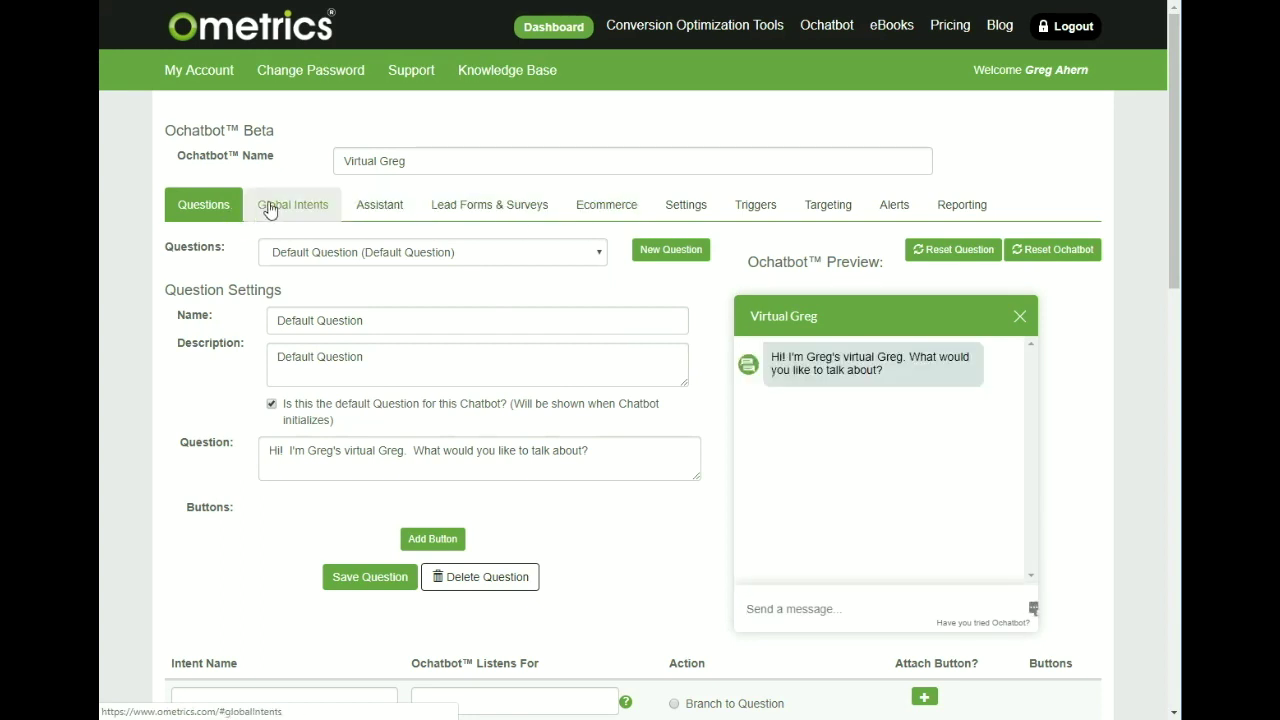
left_click(474, 207)
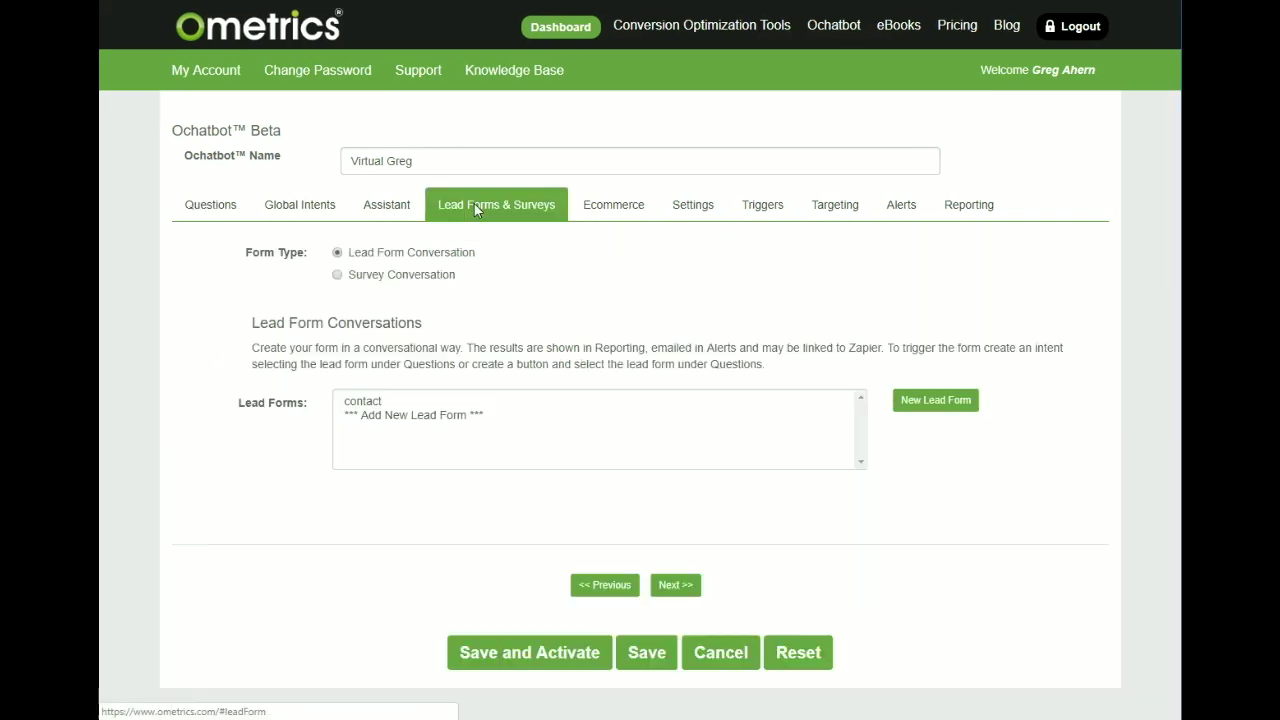
left_click(372, 401)
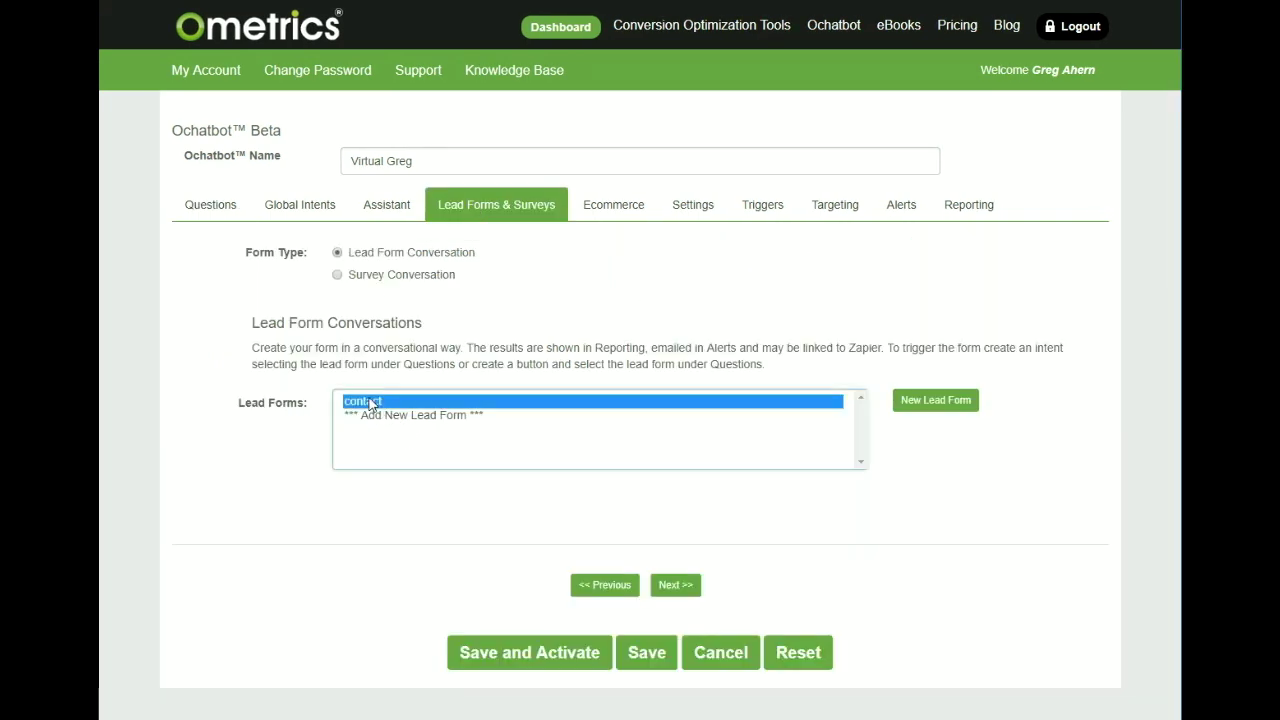
scroll(371, 600, "down", 4)
scroll(371, 601, "down", 8)
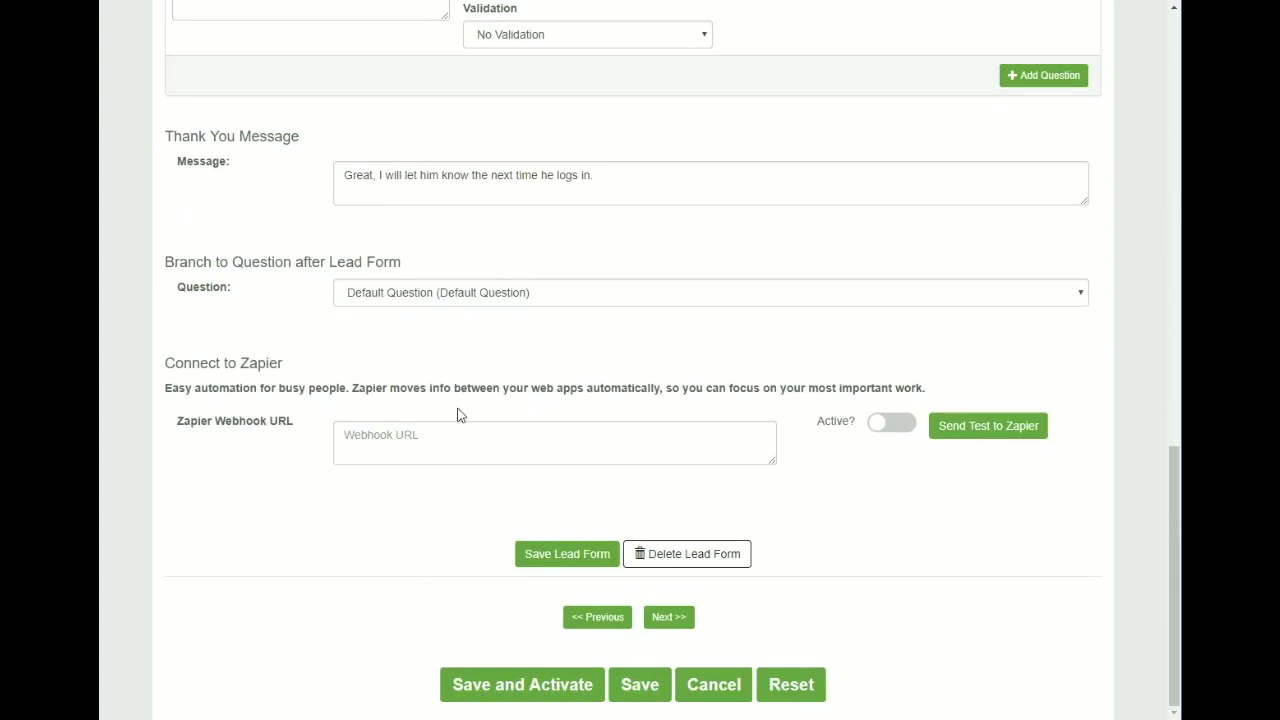
scroll(523, 452, "up", 12)
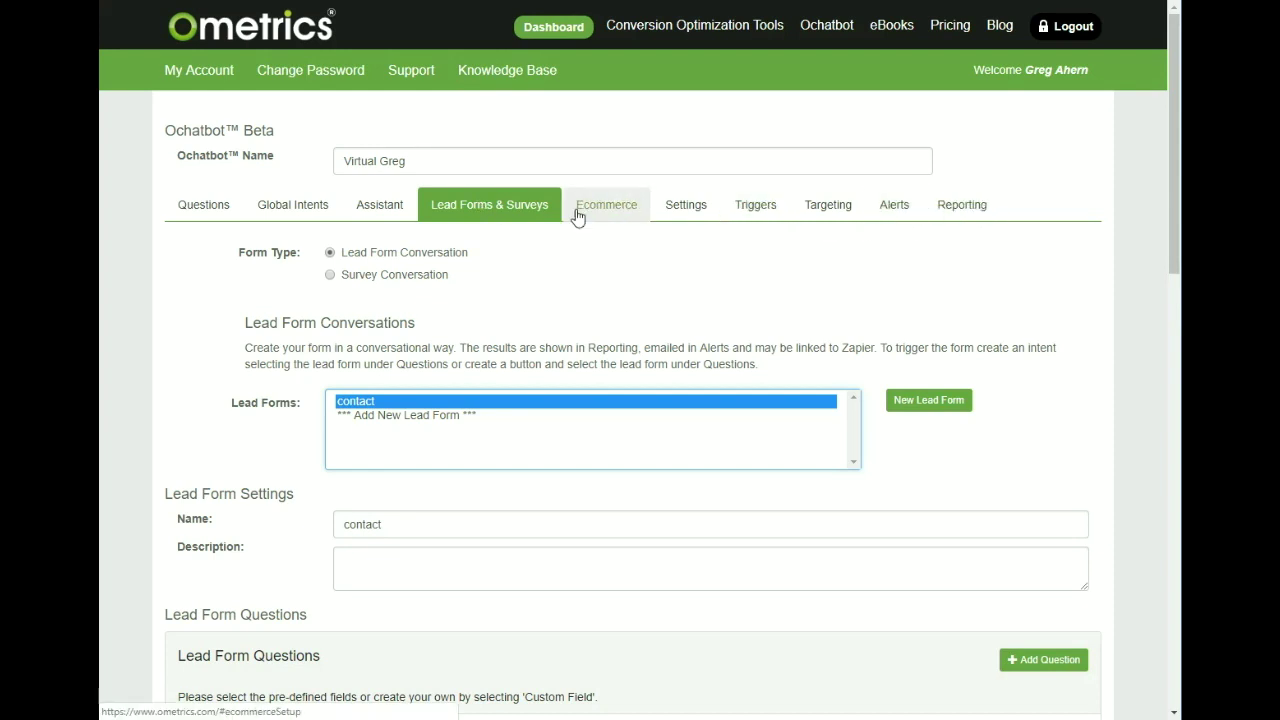
- Review the Ochatbot's design settings, window sizes and bubble locations, and return to the dashboard
left_click(695, 211)
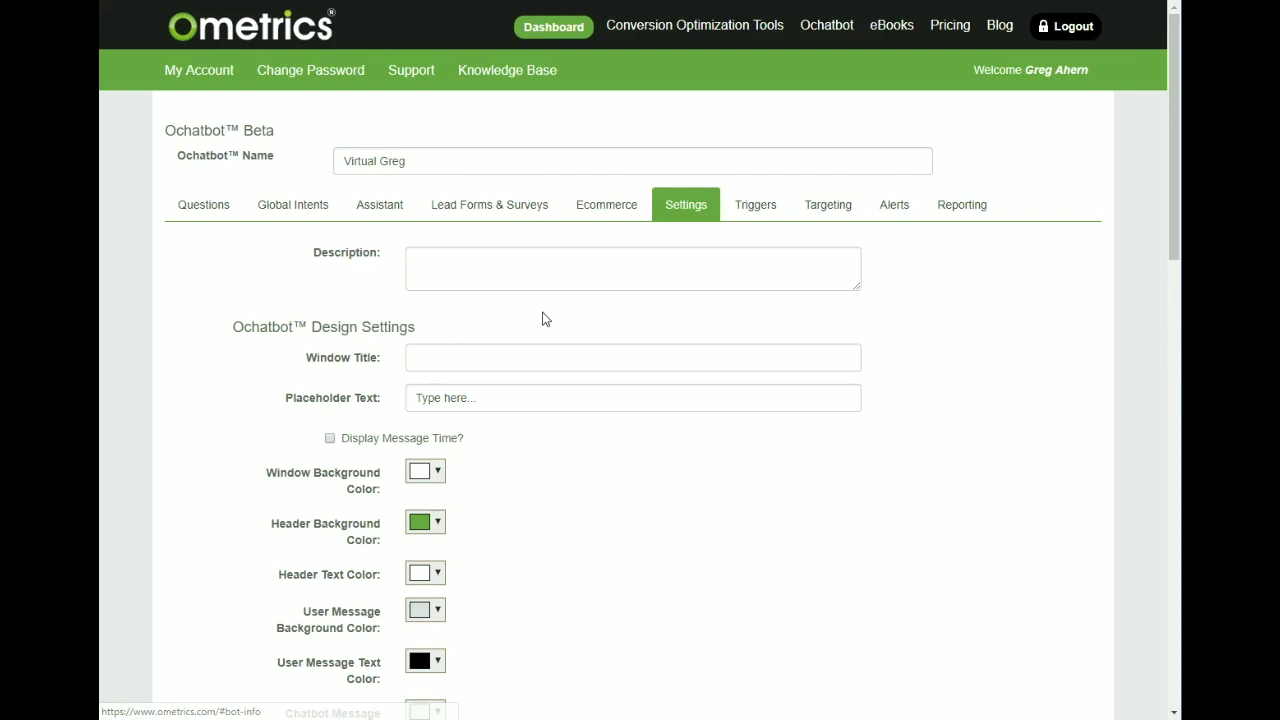
scroll(543, 317, "down", 5)
scroll(543, 317, "down", 6)
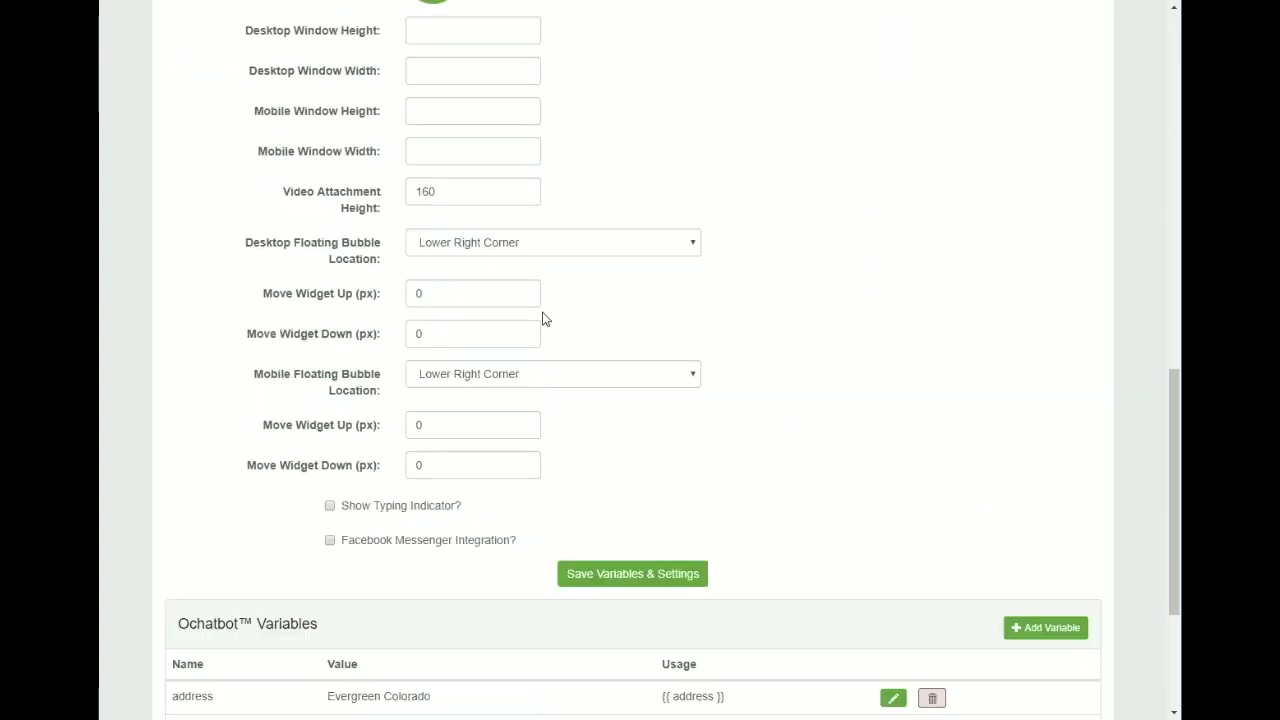
scroll(543, 317, "up", 10)
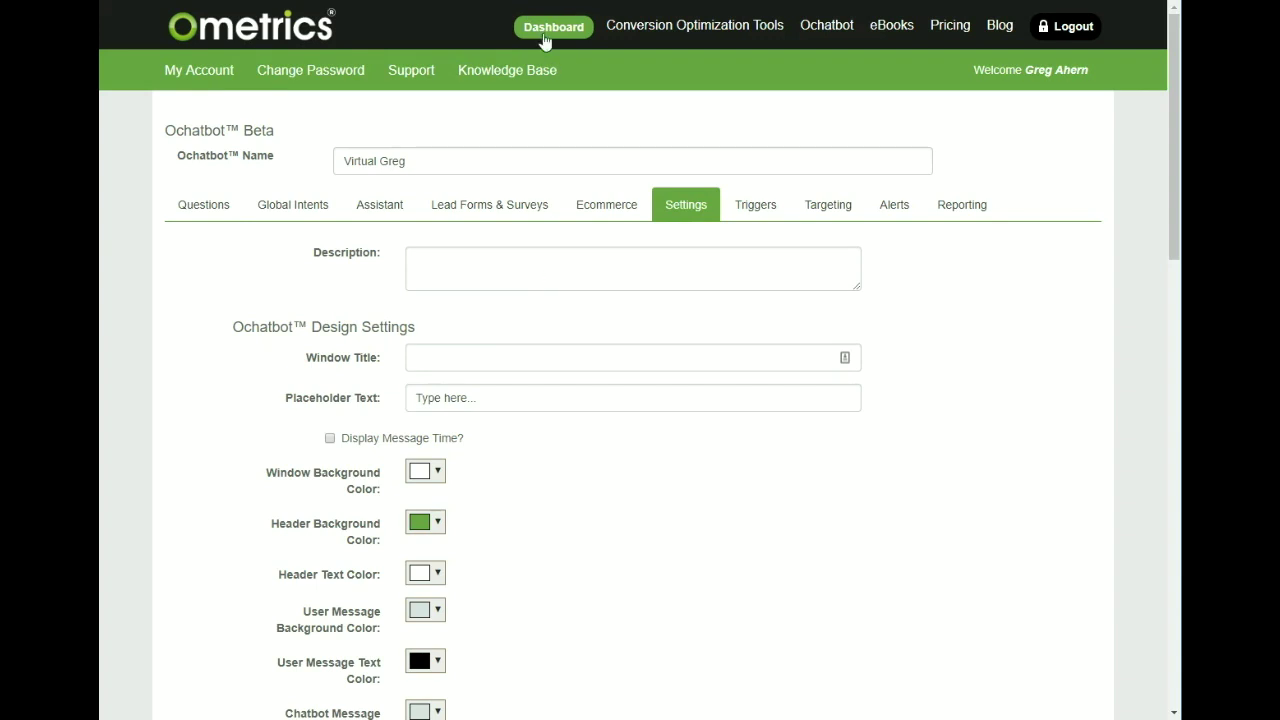
left_click(544, 35)
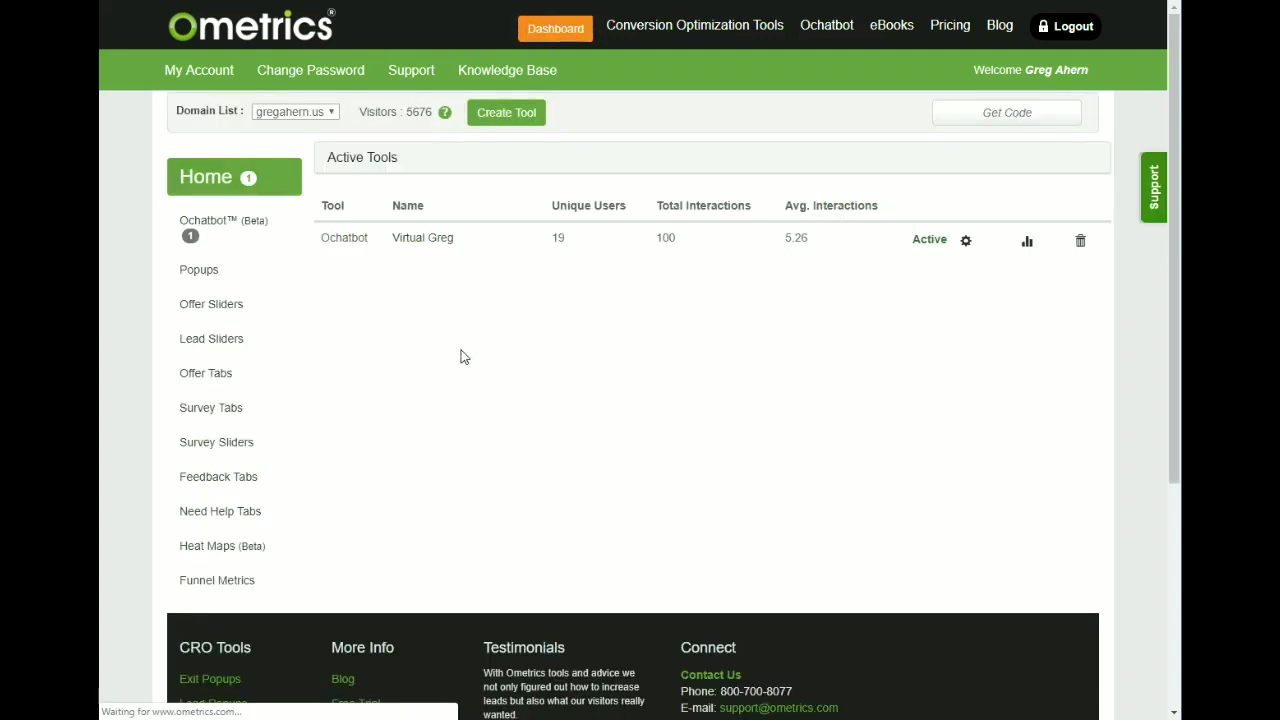